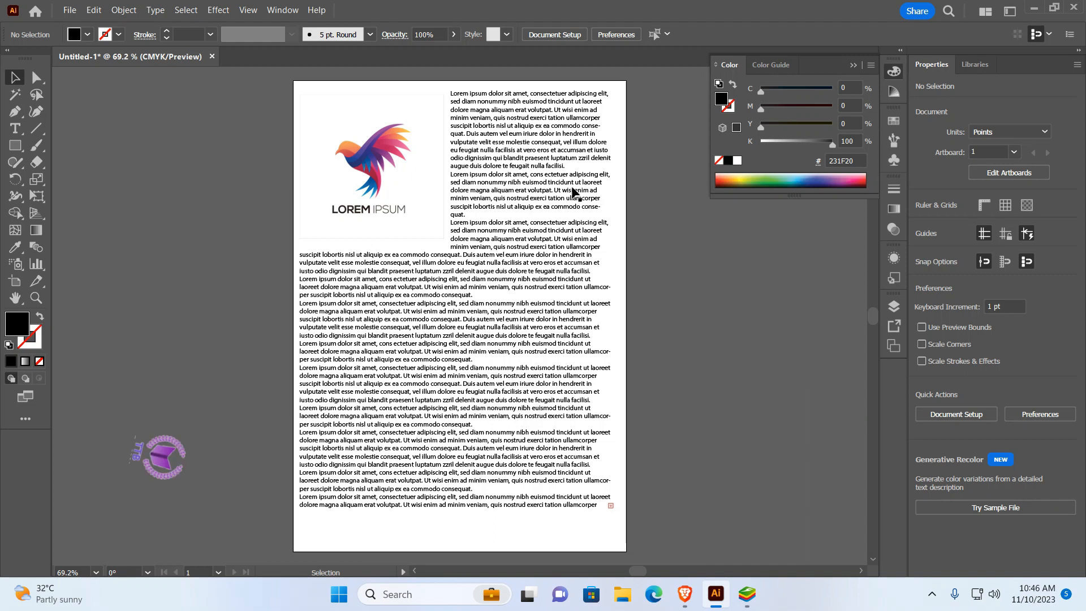
- Move the linked logo image from the page's upper-left corner into the middle of the wrapped text
left_click(436, 152)
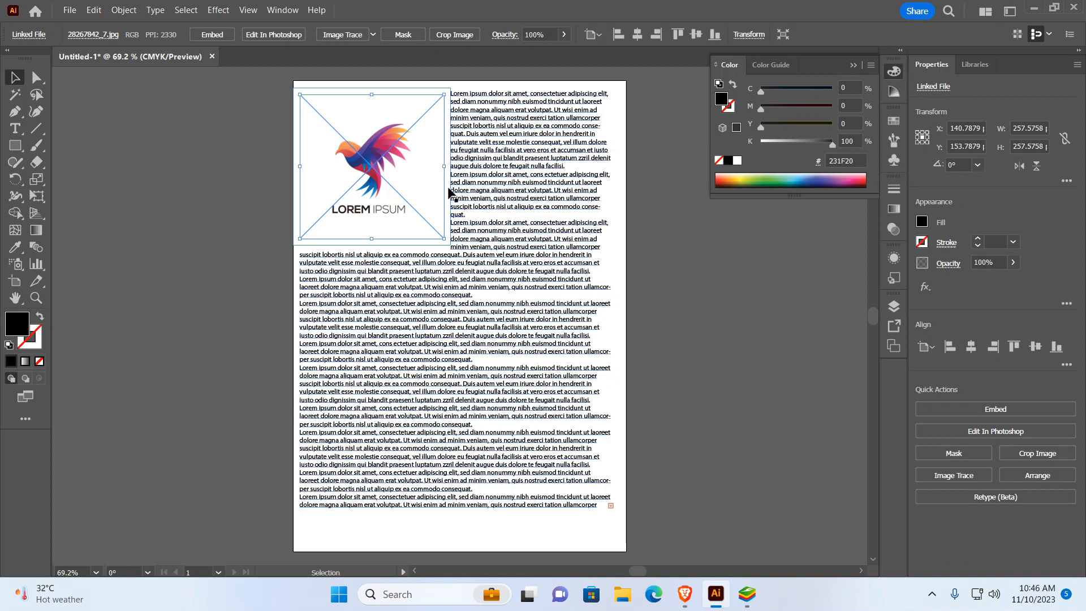
left_click_drag(415, 158, 482, 320)
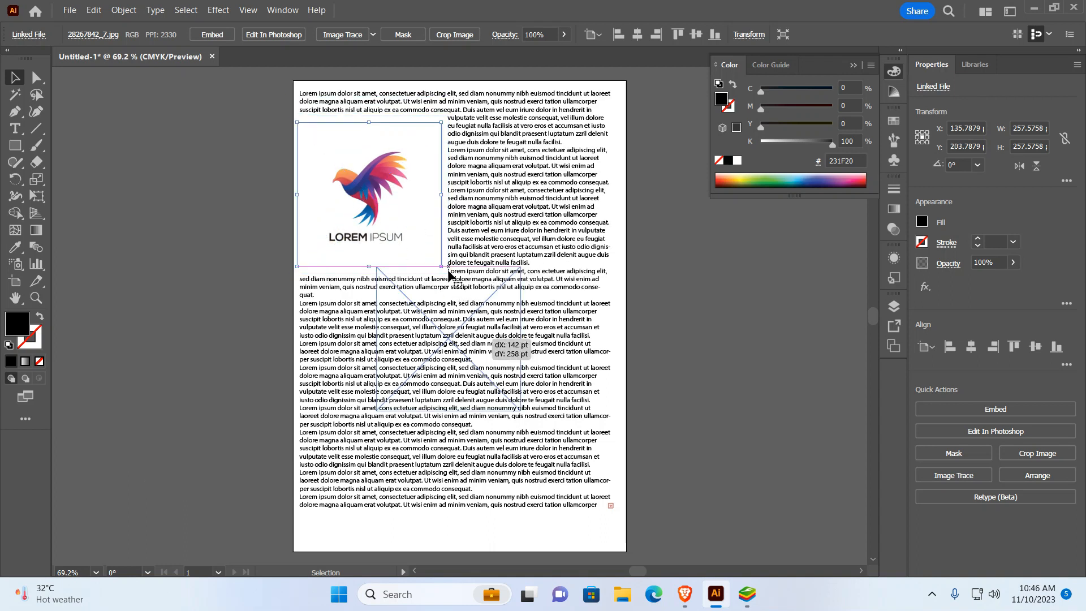
left_click(721, 299)
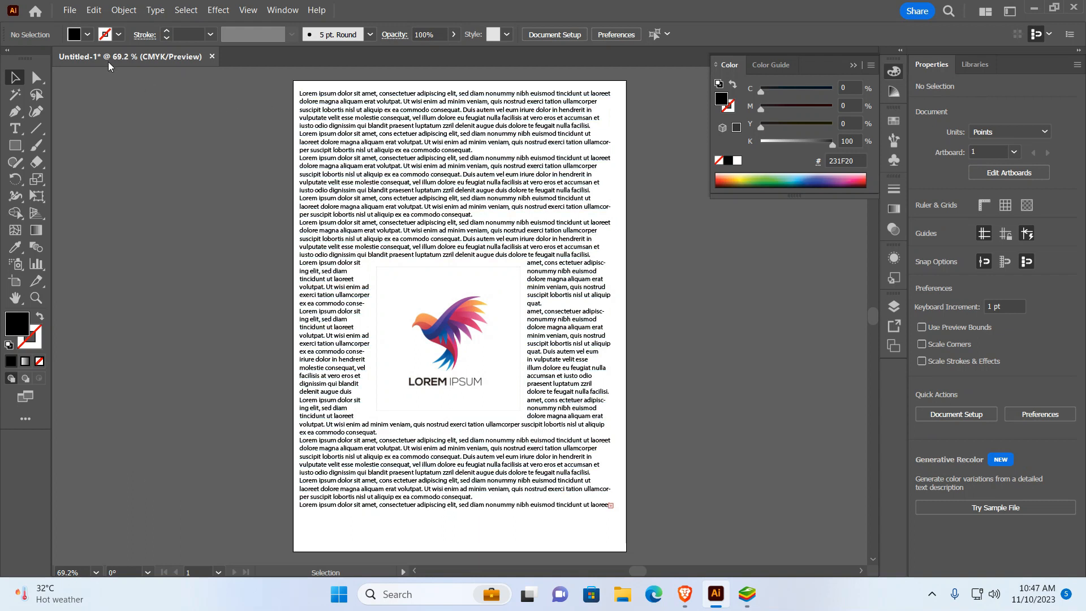
- Create a new document from the A4 preset
left_click(70, 10)
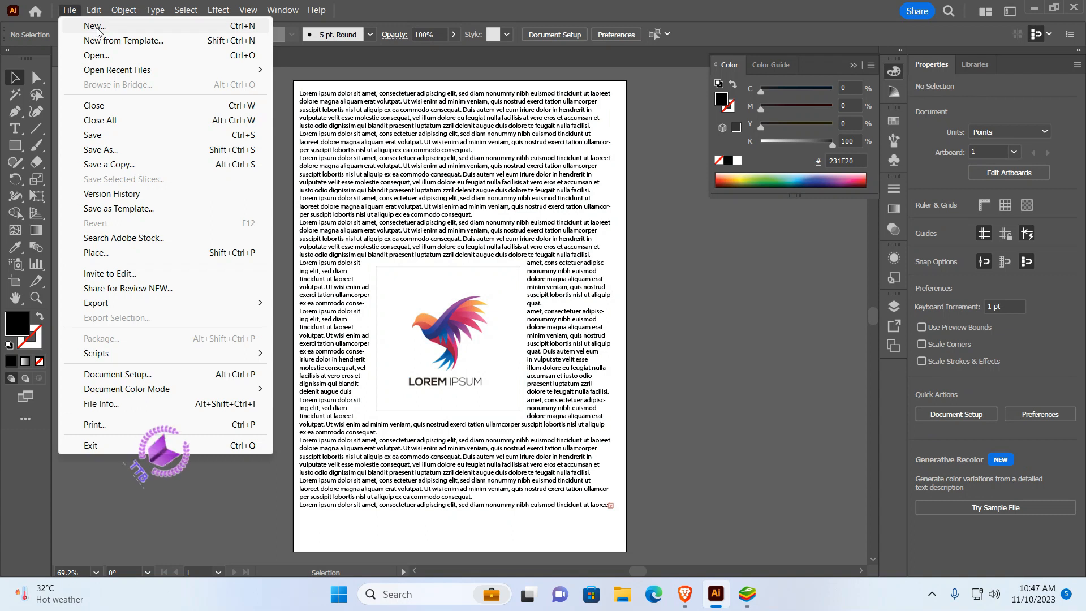
left_click(93, 27)
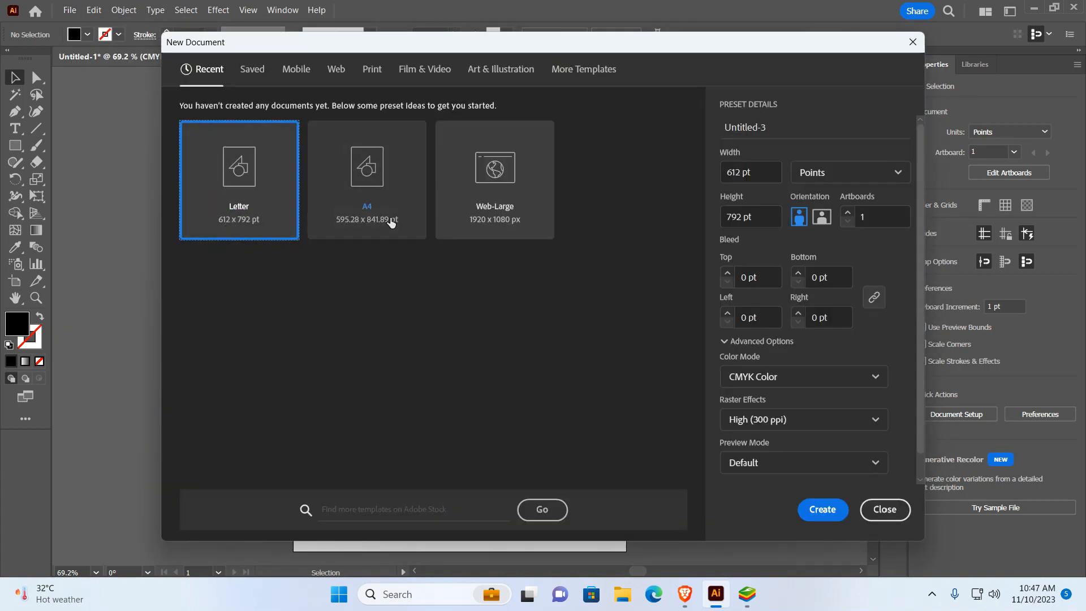
left_click(365, 218)
left_click(824, 512)
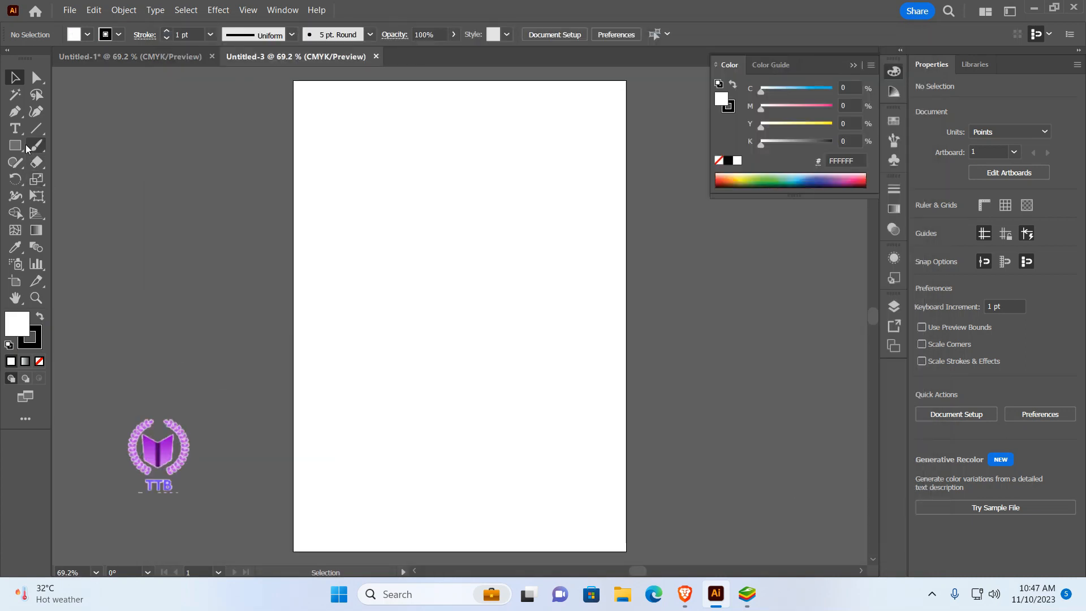
- Draw an area text frame about 476 by 740 pt on the artboard, filled with the placeholder text
key("t")
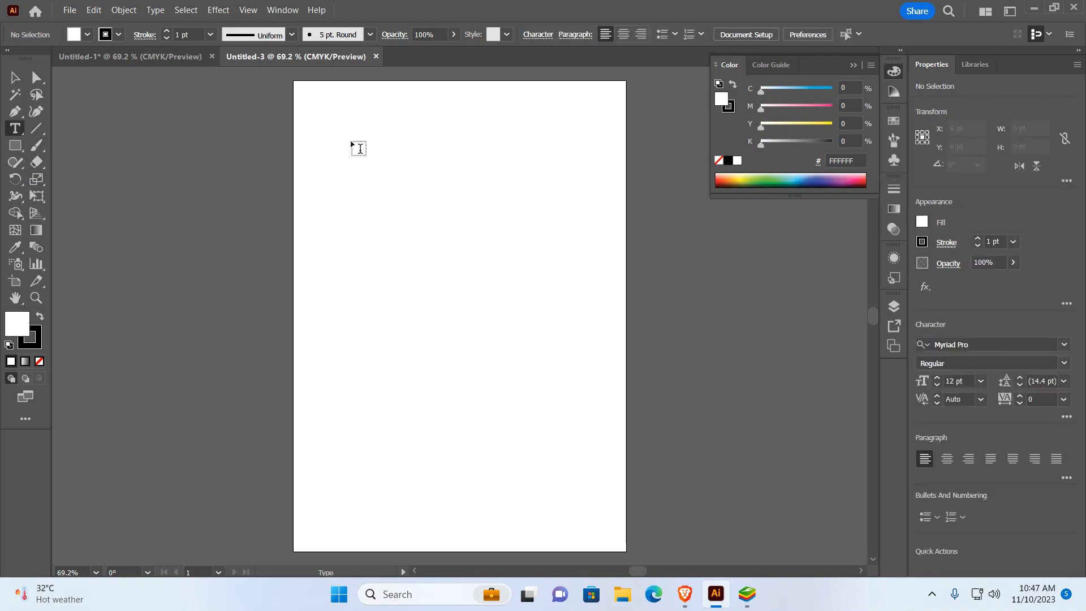
left_click_drag(321, 110, 586, 523)
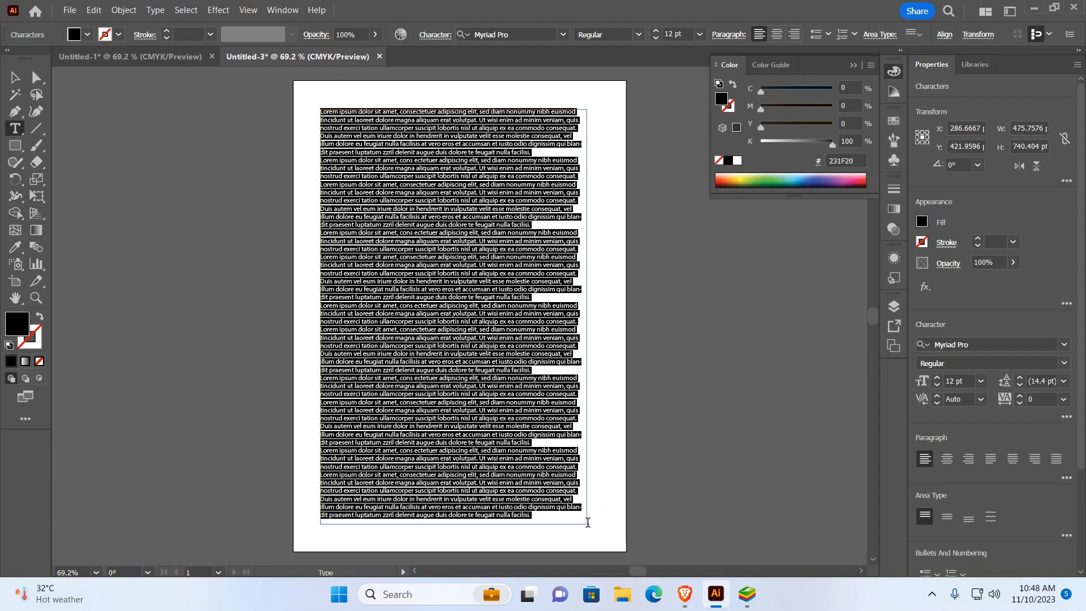
left_click(15, 77)
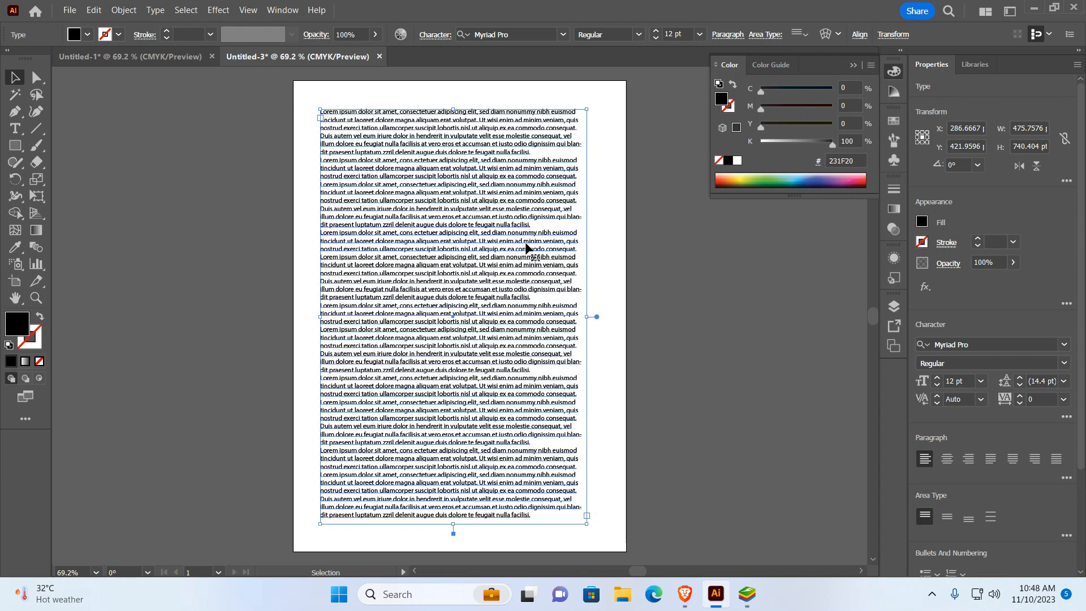
- Place 28267842_7.jpg from the Desktop as a linked image about 238 pt square over the upper middle of the text
left_click(70, 10)
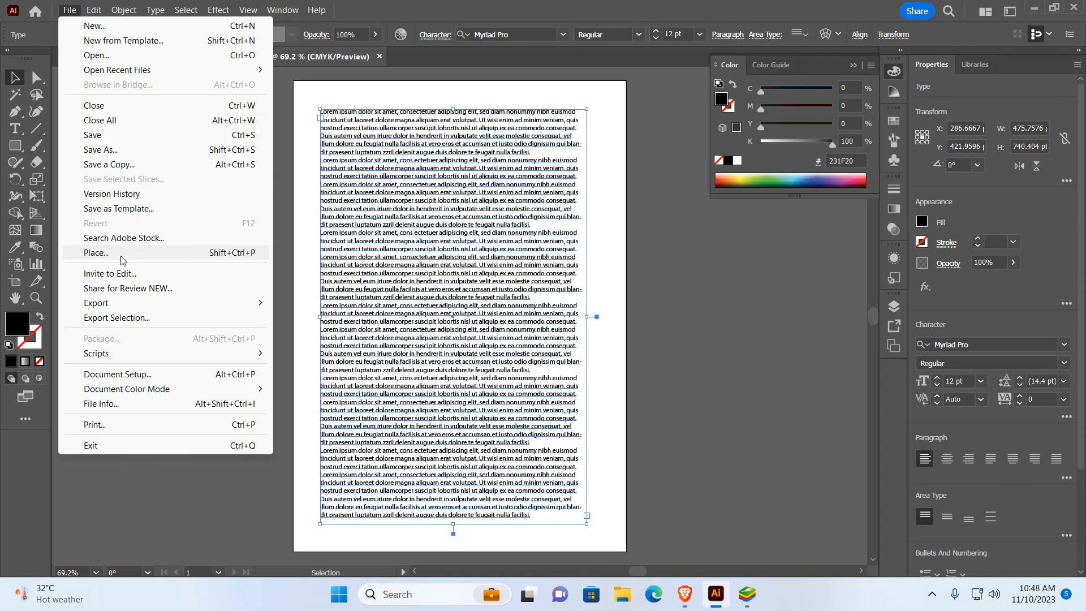
left_click(122, 259)
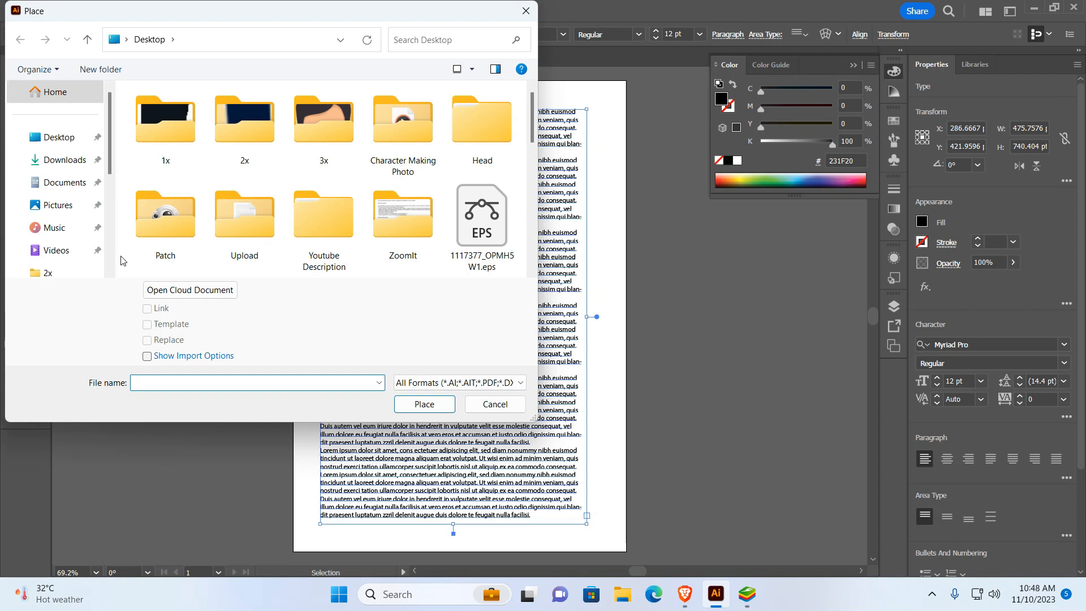
left_click(54, 138)
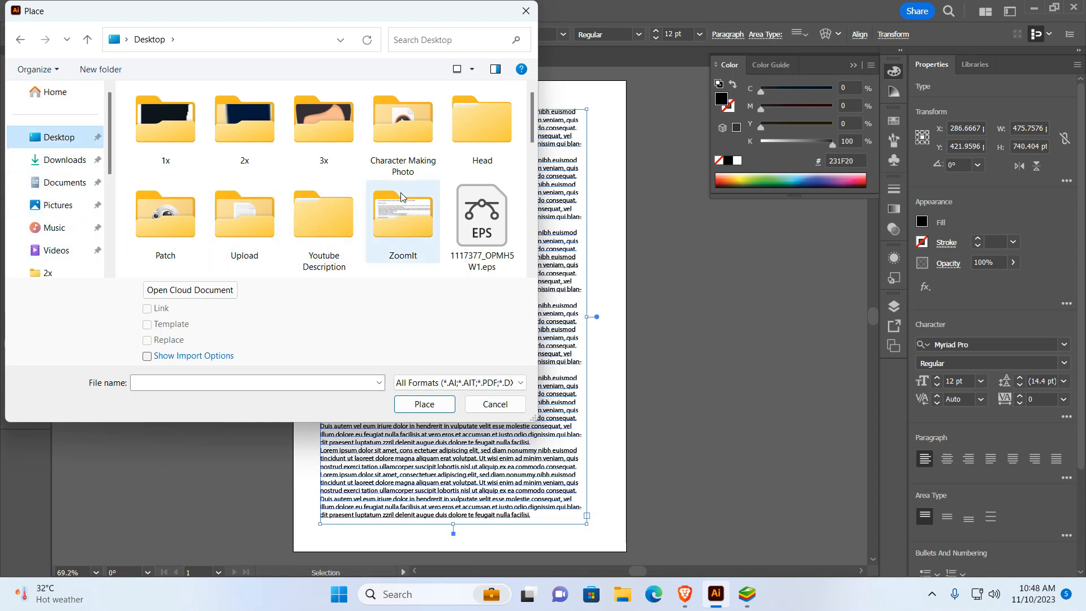
scroll(403, 209, "down", 5)
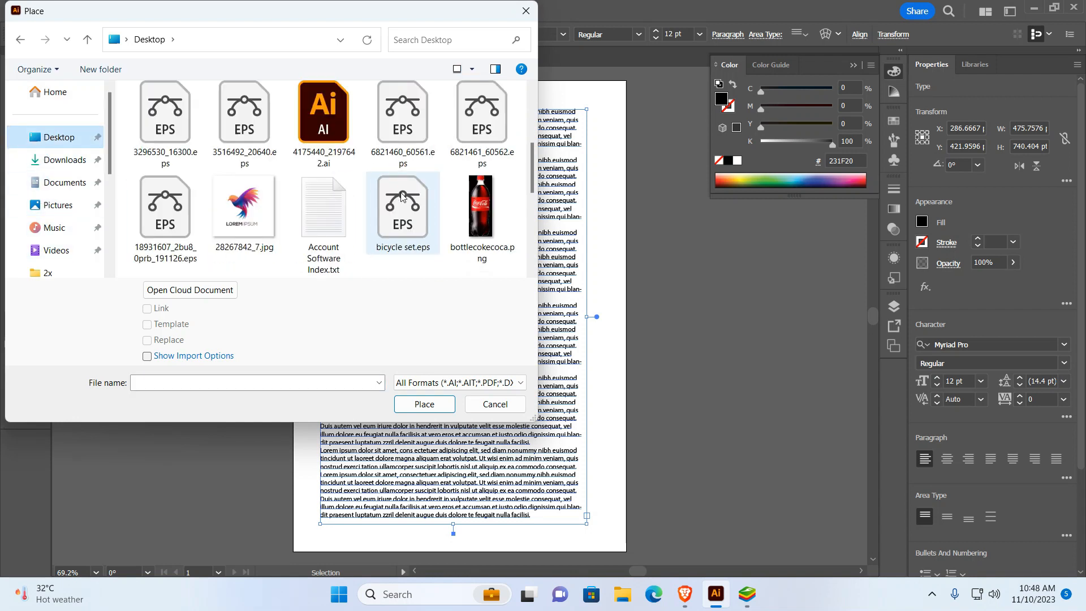
left_click(251, 224)
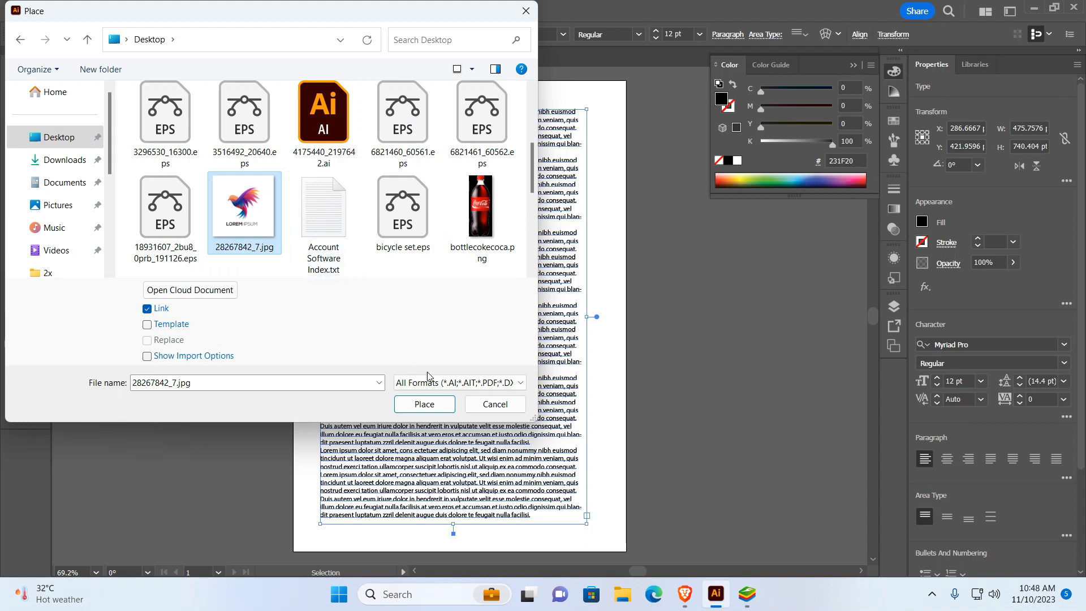
left_click(426, 405)
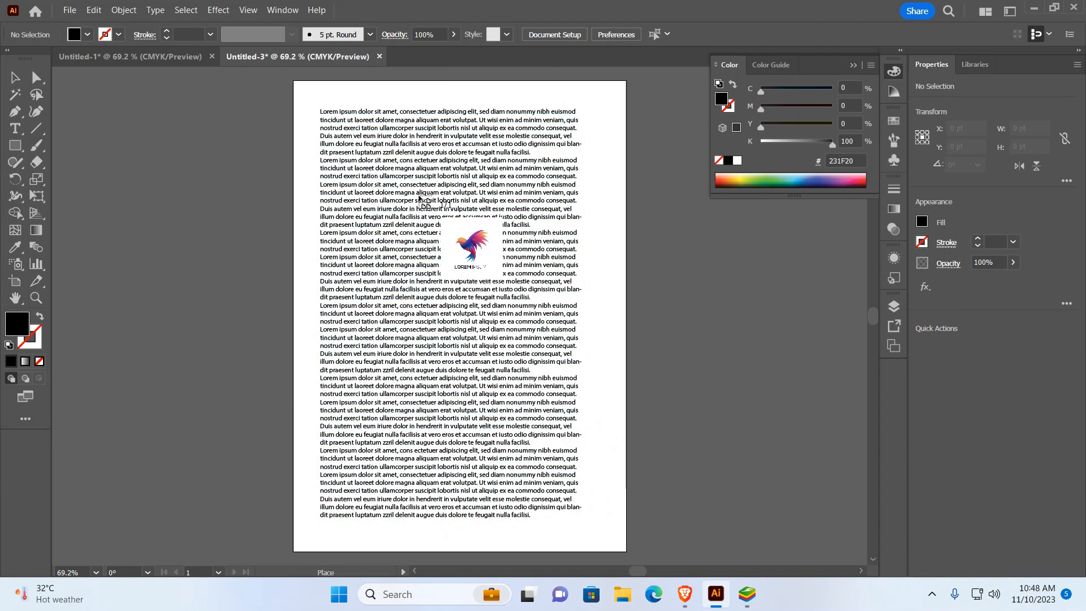
left_click_drag(369, 169, 501, 418)
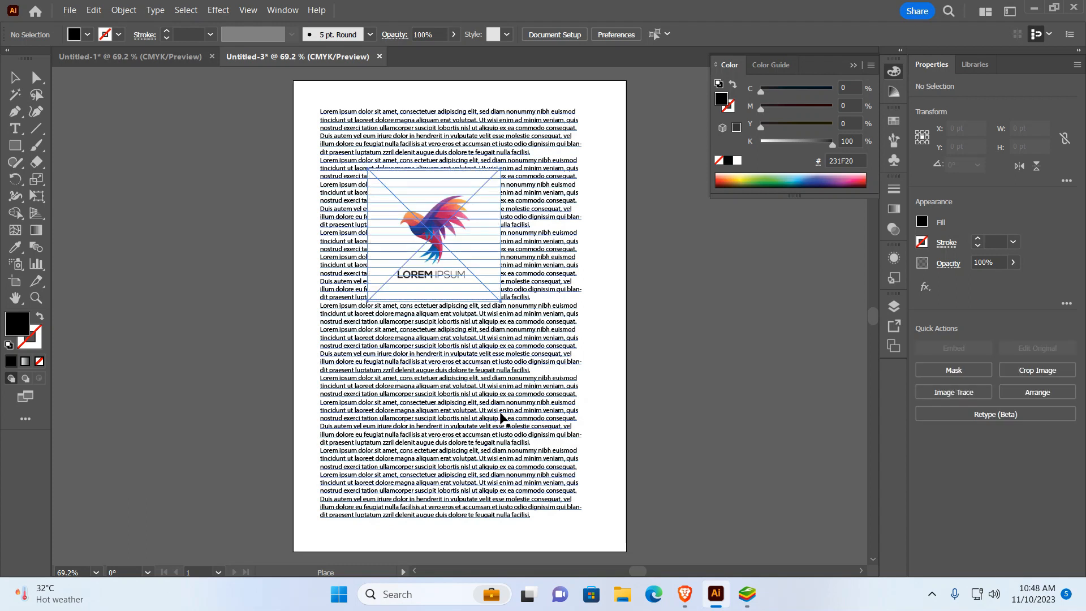
left_click(656, 256)
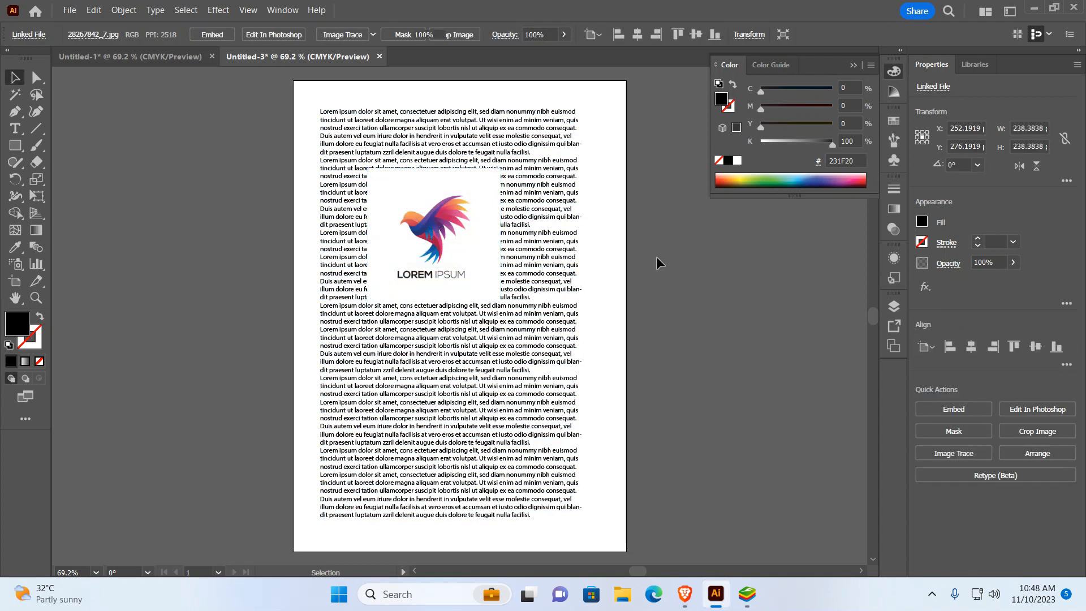
- Apply a text wrap to the placed logo image so the surrounding text flows around it
left_click(467, 208)
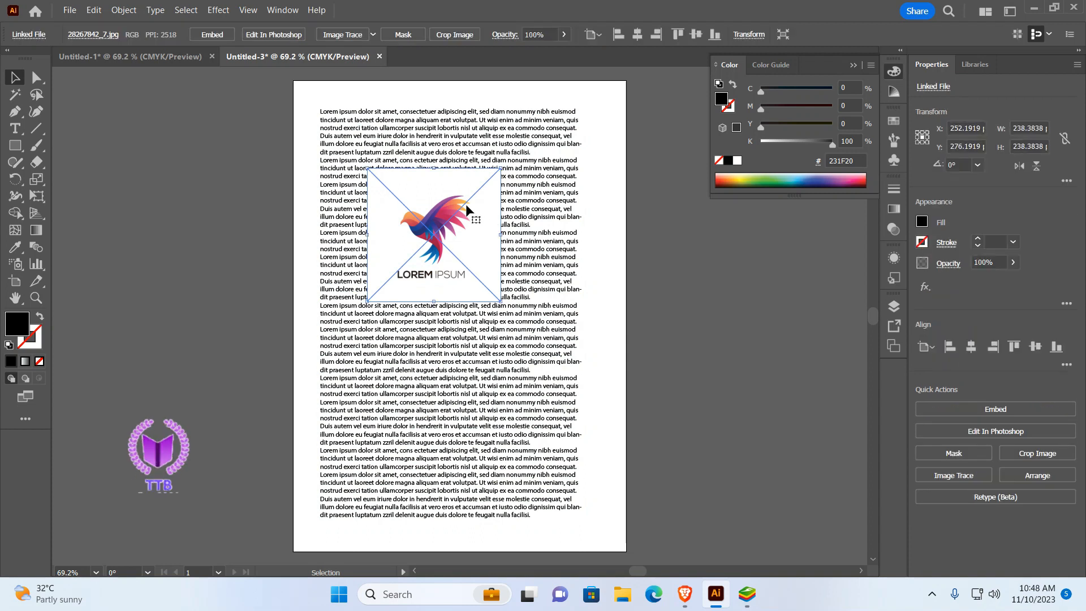
left_click(562, 215)
left_click(461, 200)
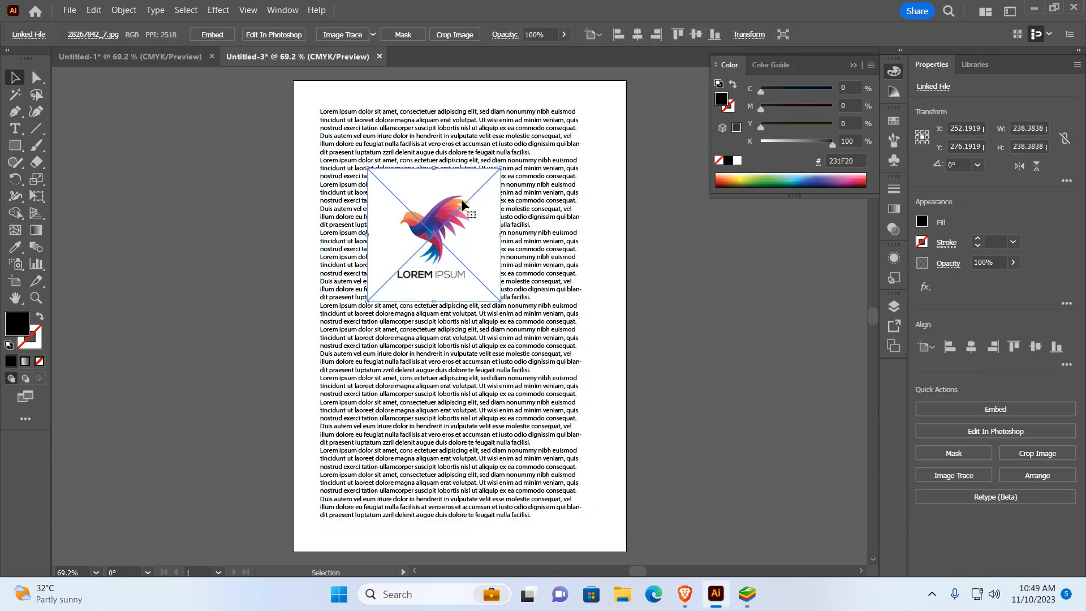
left_click(119, 12)
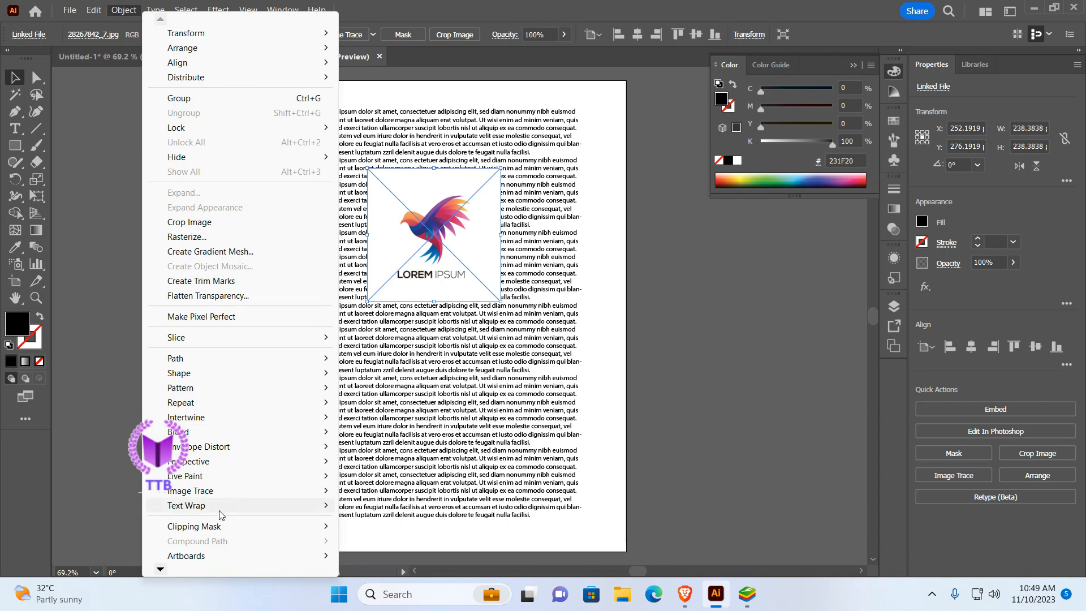
mouse_move(198, 512)
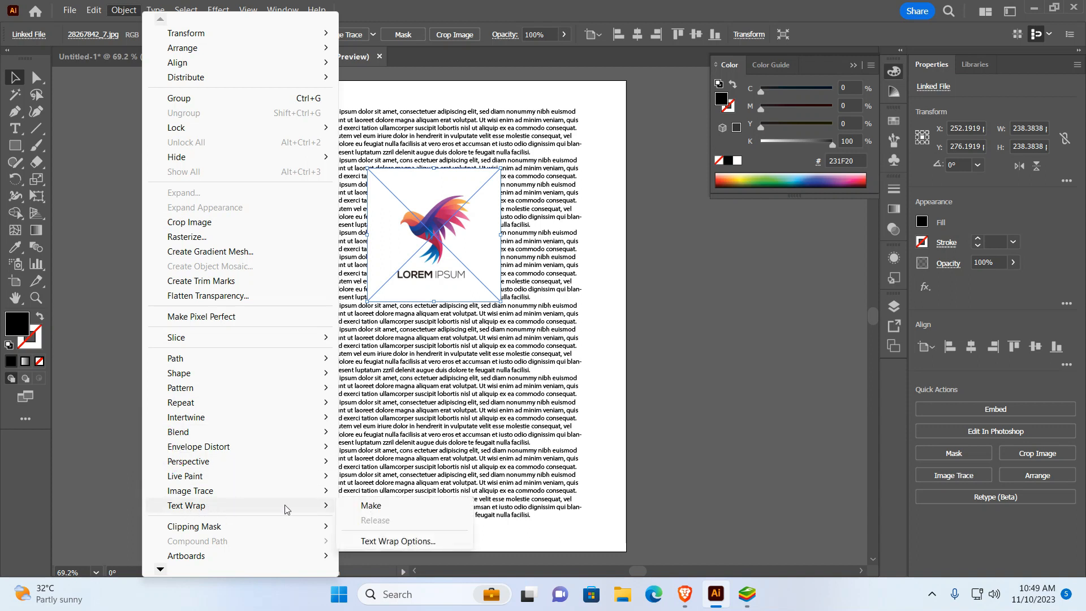
left_click(379, 511)
left_click(644, 371)
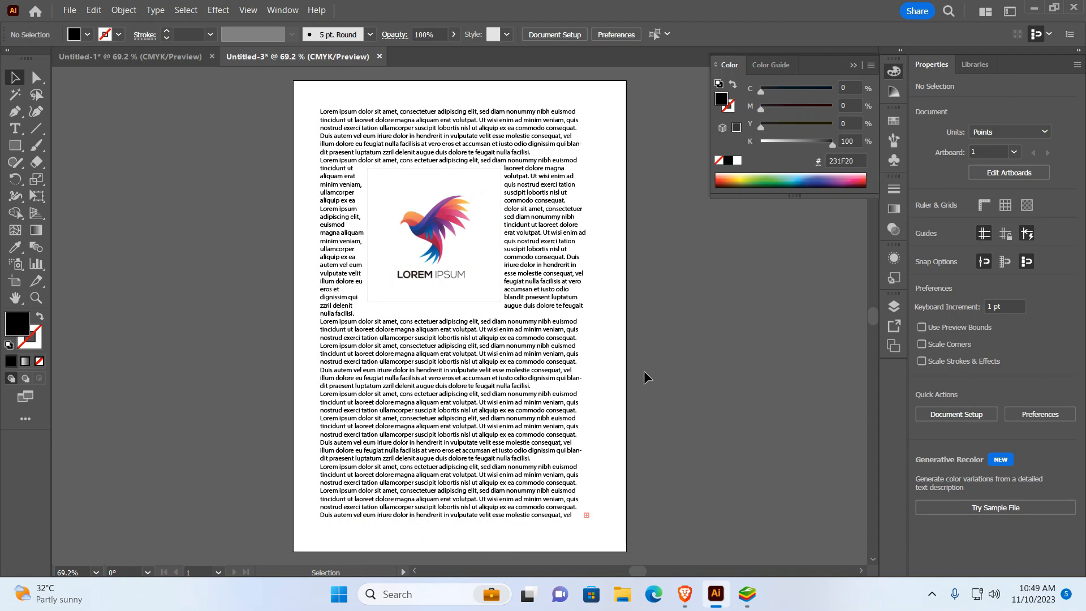
- Move the wrapped logo image about 89 pt left and 105 pt up to the text frame's upper-left corner
left_click_drag(456, 249, 411, 196)
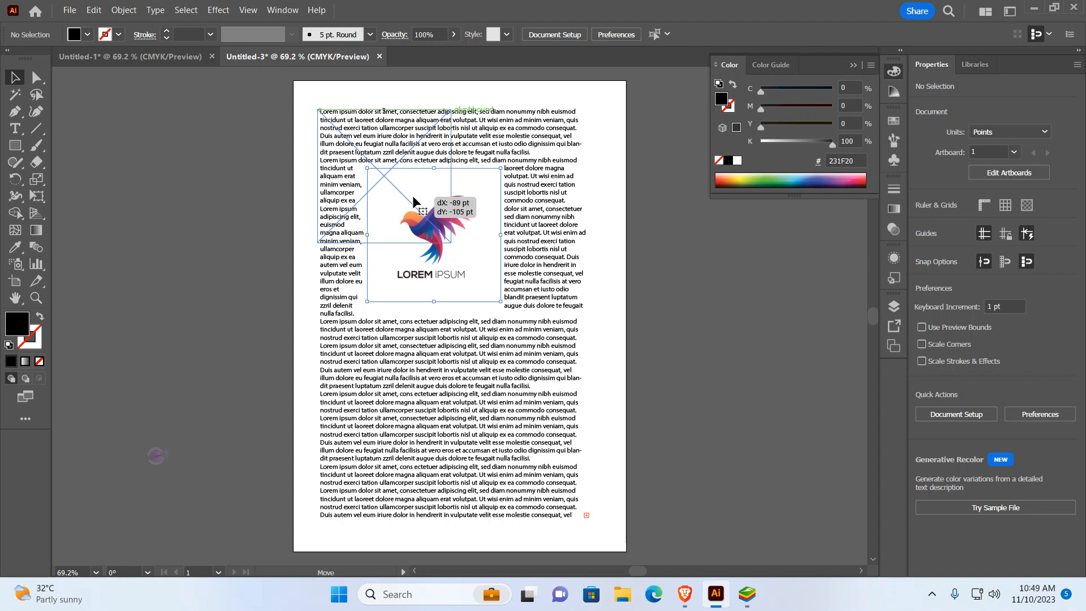
left_click(662, 270)
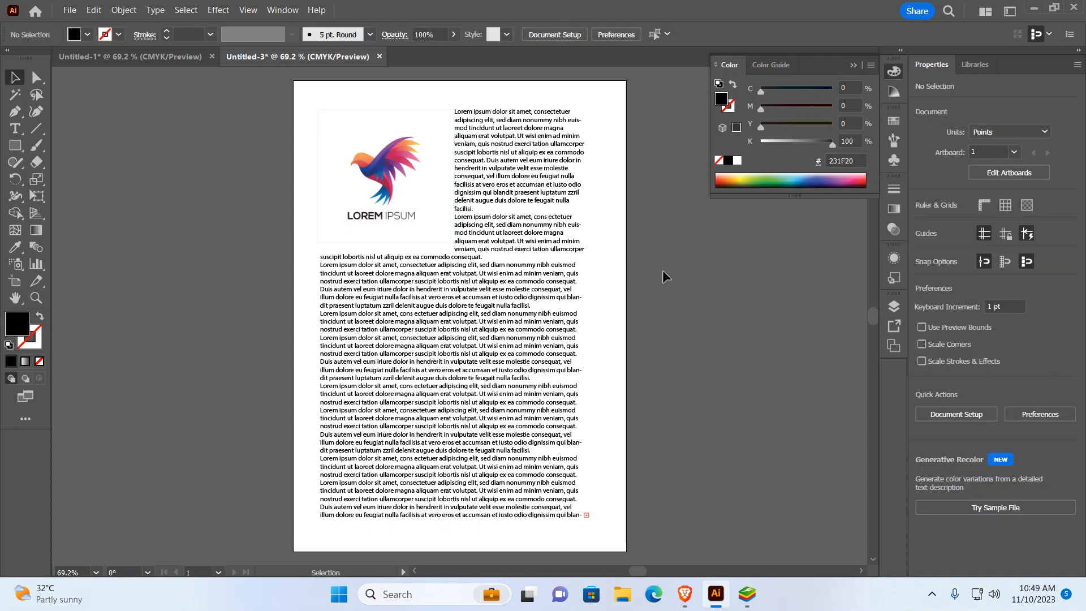
- Set the logo image's text wrap offset to 10 pt
left_click(412, 139)
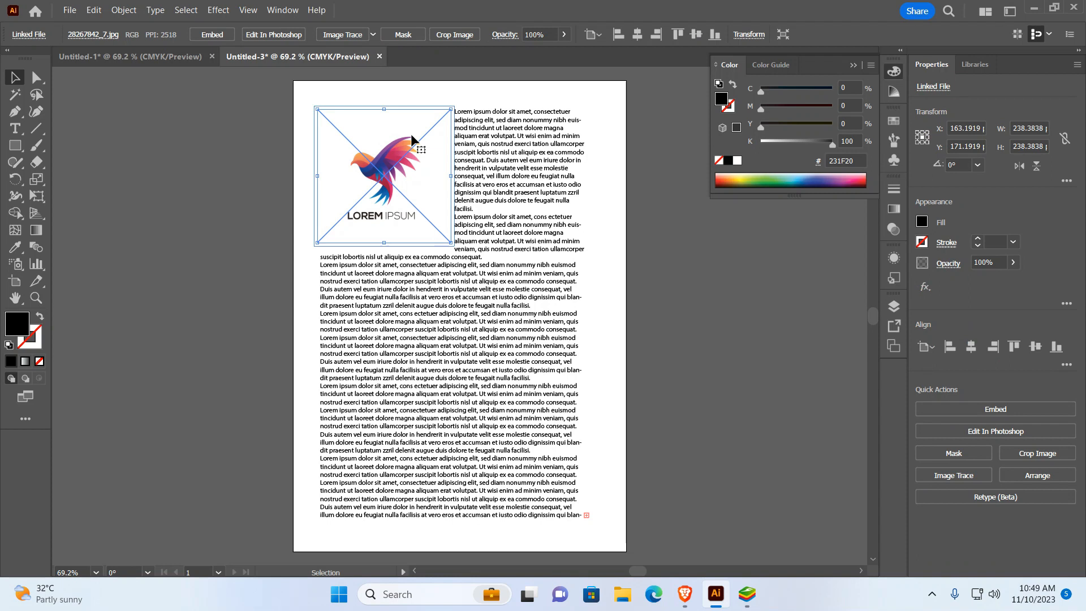
left_click(123, 10)
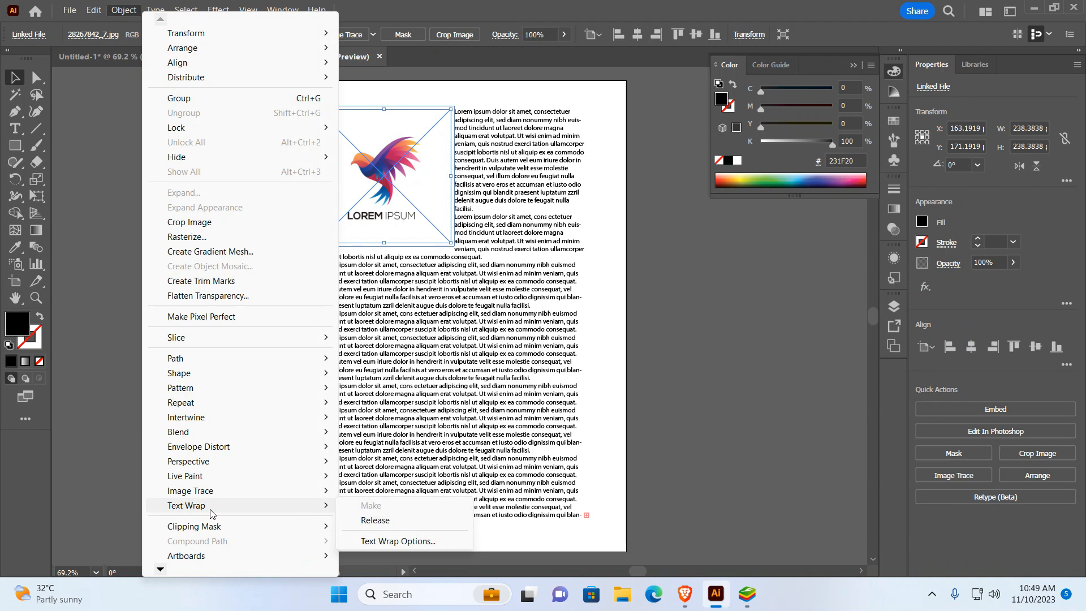
left_click(383, 543)
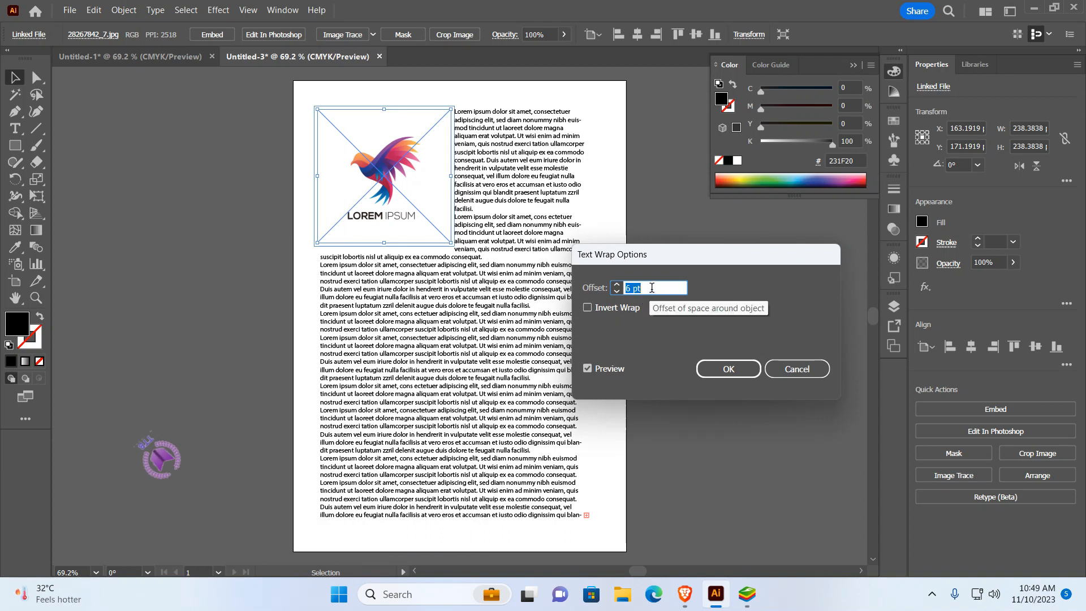
left_click(617, 285)
left_click(617, 285)
left_click(618, 285)
left_click(617, 286)
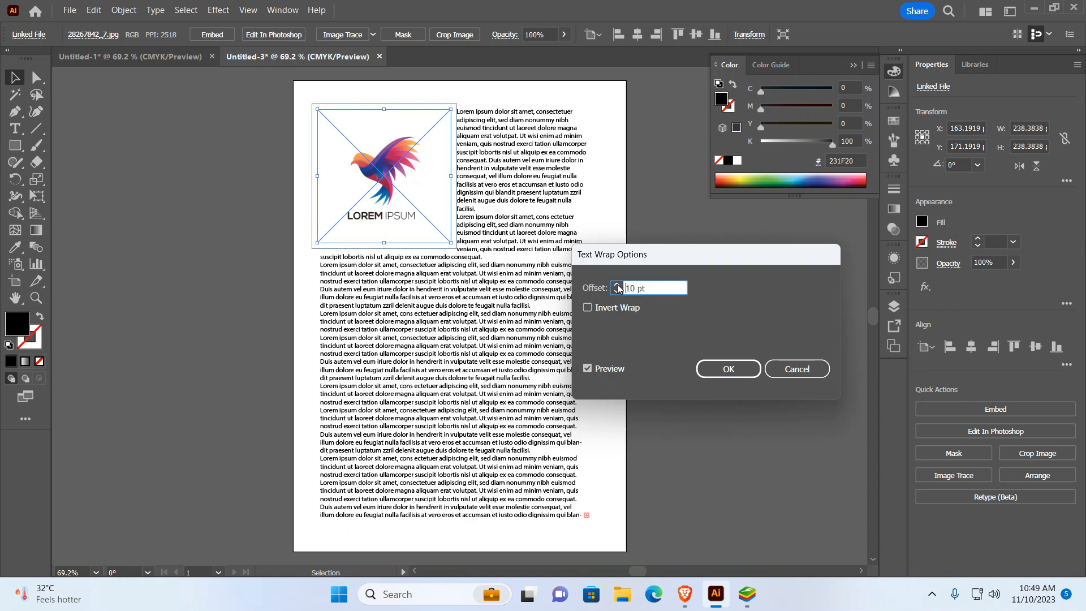
left_click(731, 368)
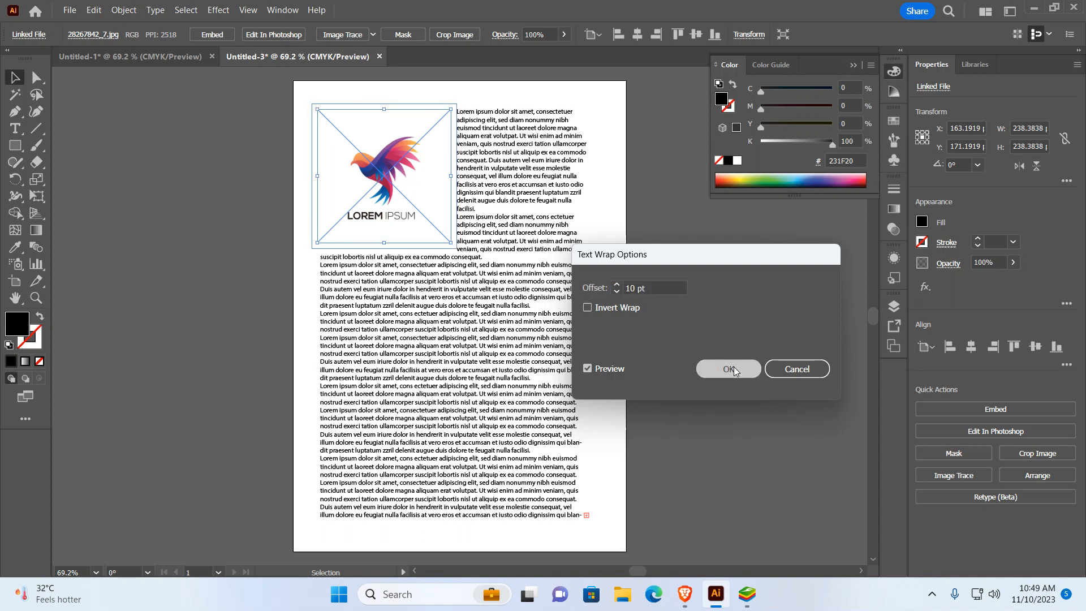
left_click(685, 304)
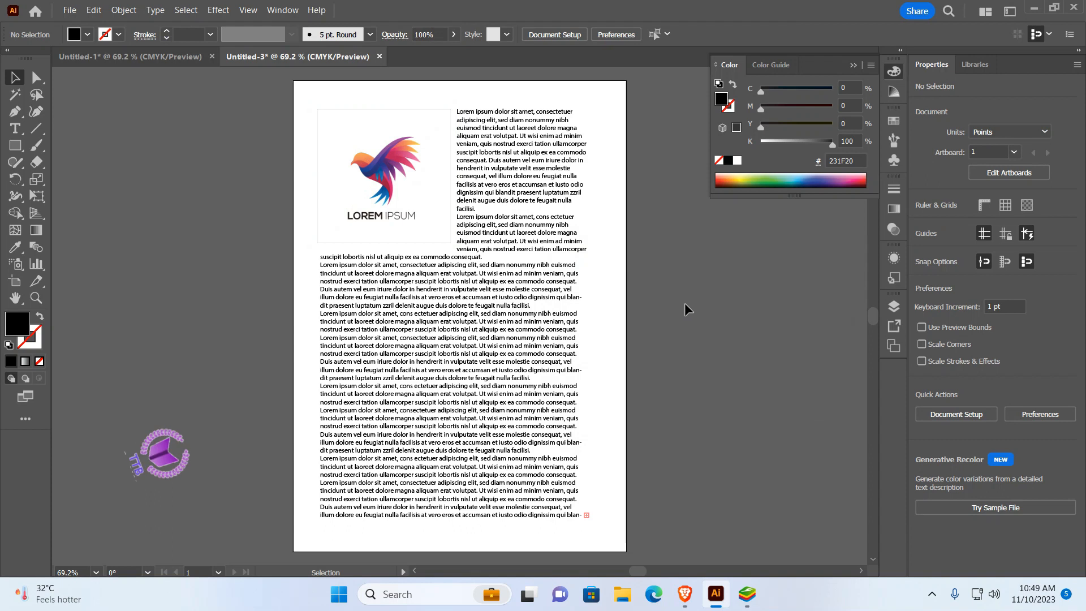